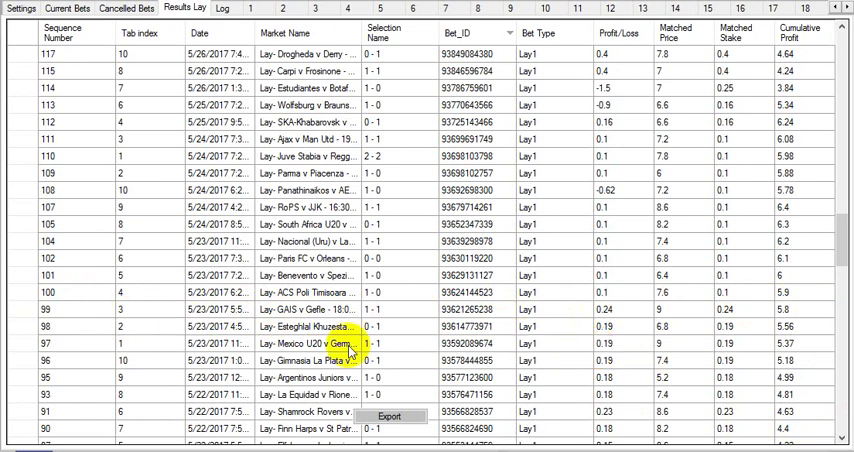
scroll(353, 347, "up", 3)
scroll(353, 347, "up", 3)
scroll(353, 347, "up", 6)
scroll(353, 347, "up", 12)
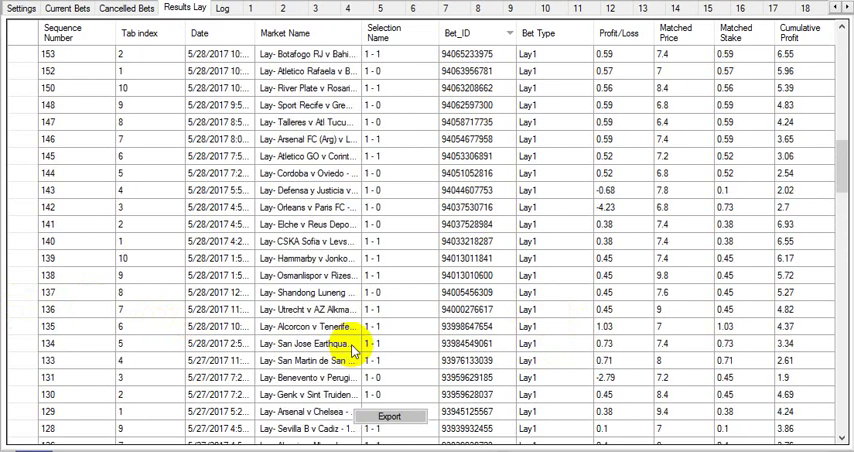
scroll(353, 347, "up", 6)
scroll(353, 347, "up", 4)
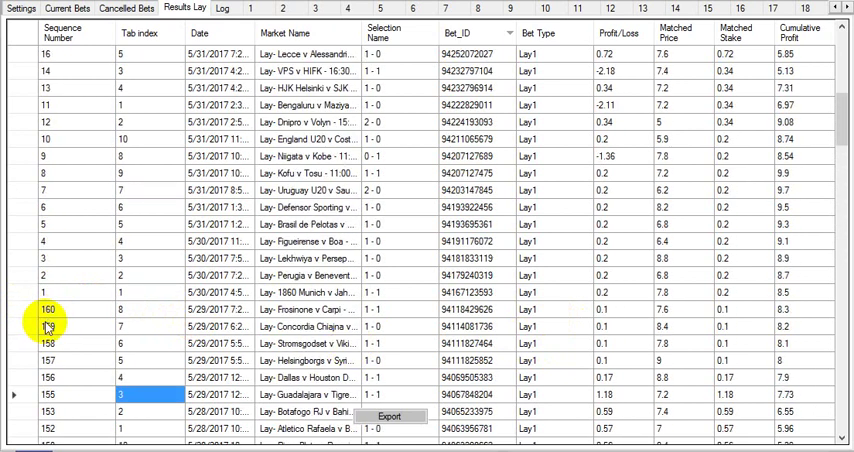
scroll(48, 325, "up", 4)
scroll(48, 325, "up", 5)
scroll(50, 300, "up", 3)
scroll(52, 292, "up", 2)
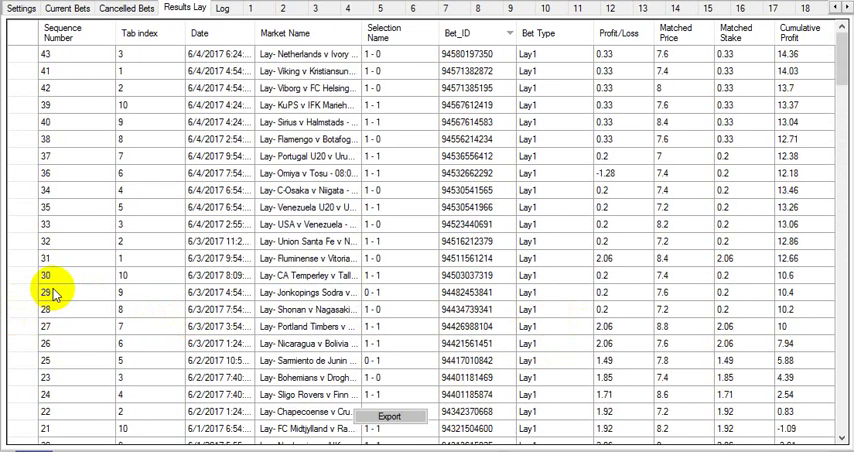
scroll(45, 112, "down", 6)
scroll(72, 224, "down", 9)
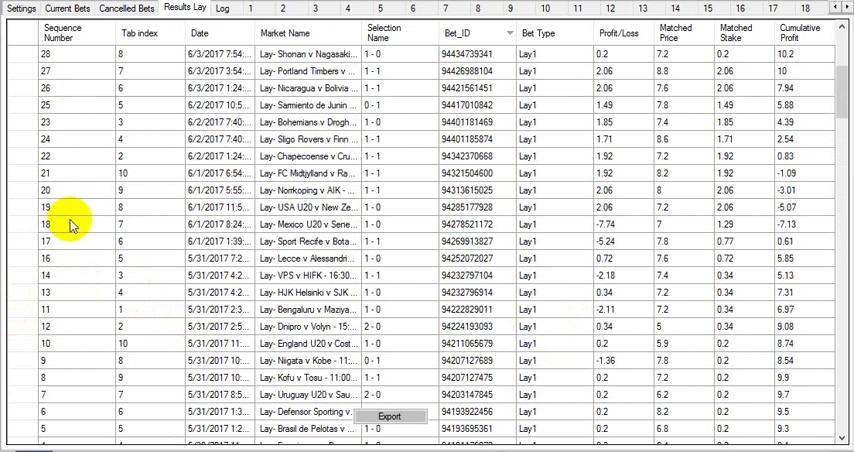
scroll(72, 224, "down", 6)
scroll(95, 240, "down", 6)
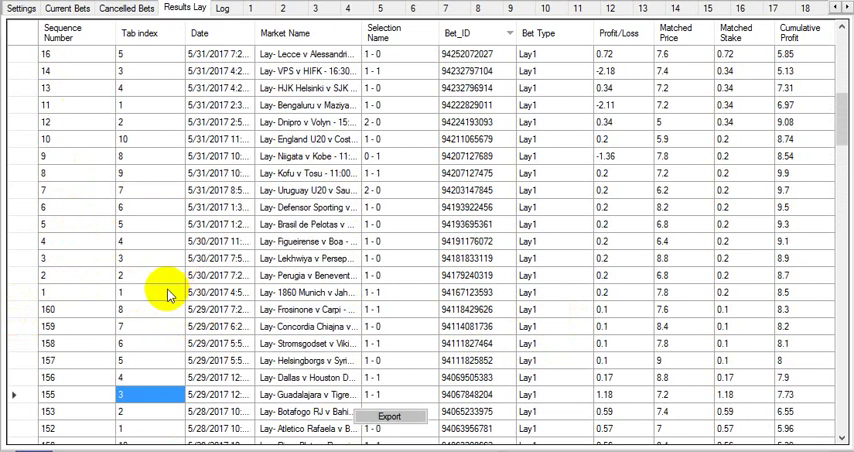
scroll(168, 292, "down", 5)
scroll(168, 292, "down", 5)
scroll(168, 292, "down", 9)
scroll(168, 292, "down", 9)
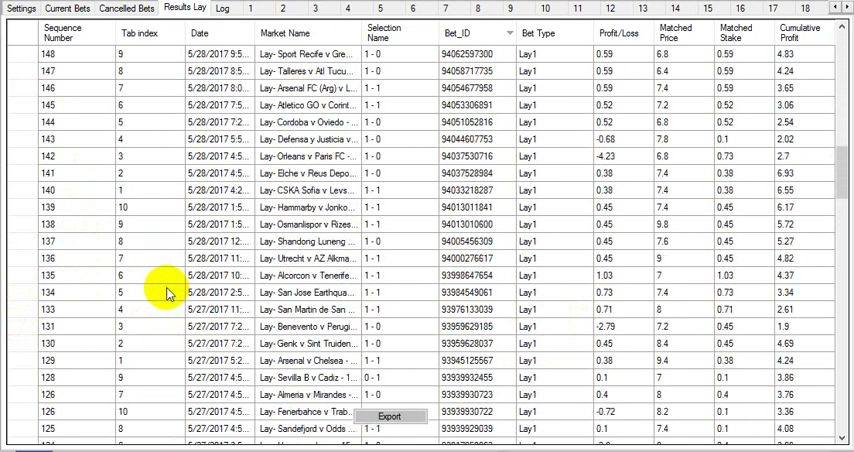
scroll(168, 292, "down", 9)
scroll(84, 322, "down", 6)
scroll(65, 365, "down", 7)
scroll(63, 387, "down", 6)
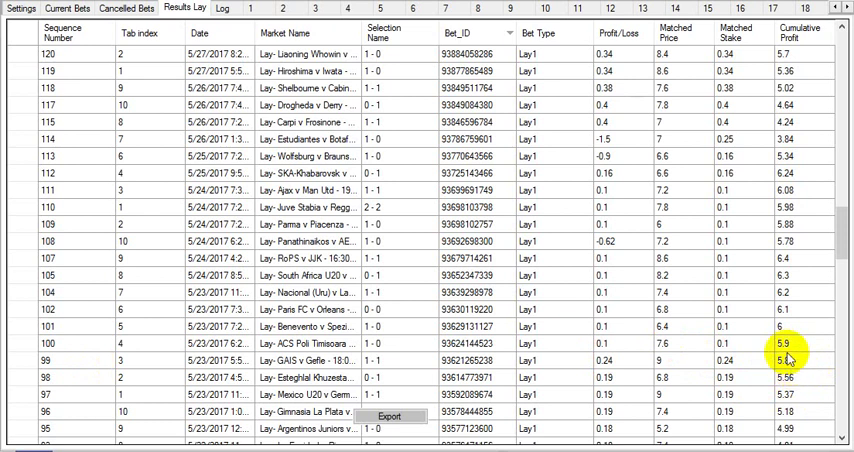
scroll(800, 348, "up", 3)
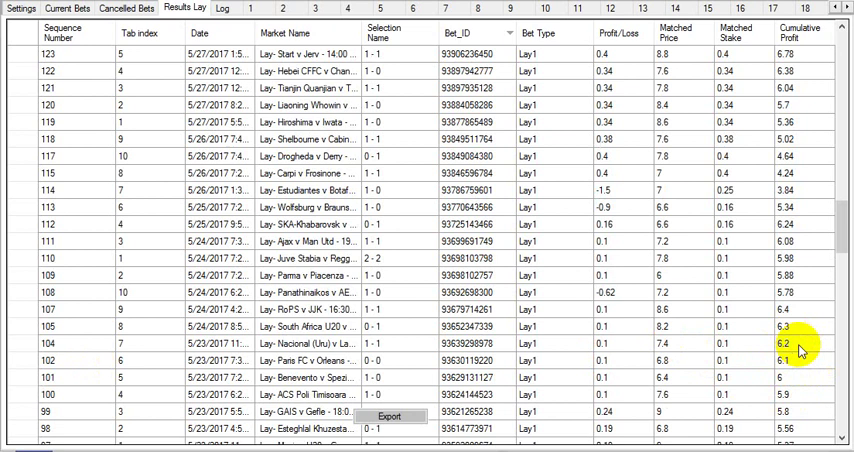
scroll(800, 348, "up", 3)
scroll(800, 348, "up", 6)
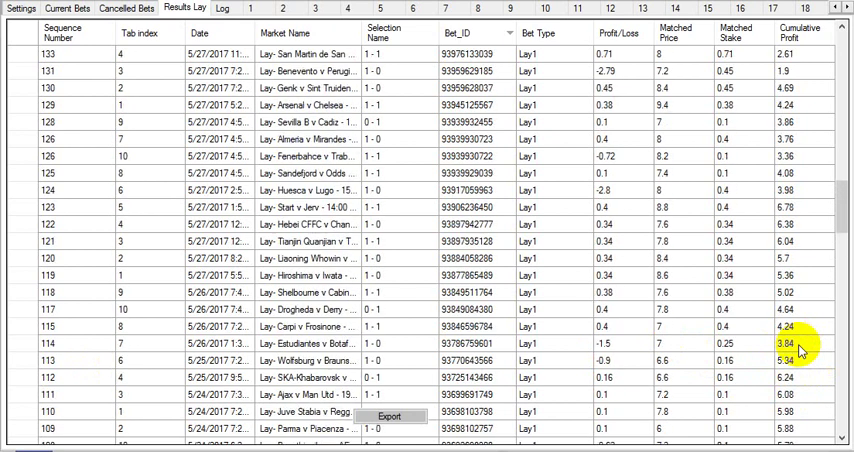
scroll(800, 348, "up", 3)
scroll(800, 348, "up", 3)
scroll(800, 348, "up", 3)
scroll(800, 348, "up", 6)
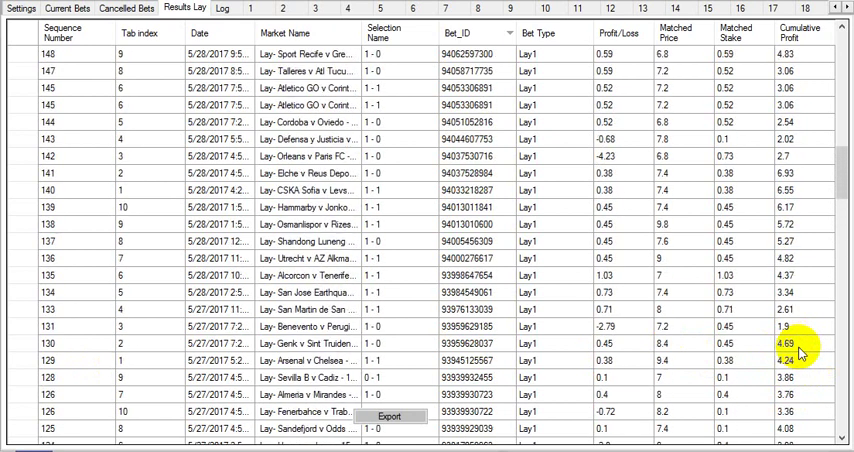
scroll(800, 348, "up", 4)
scroll(800, 348, "up", 8)
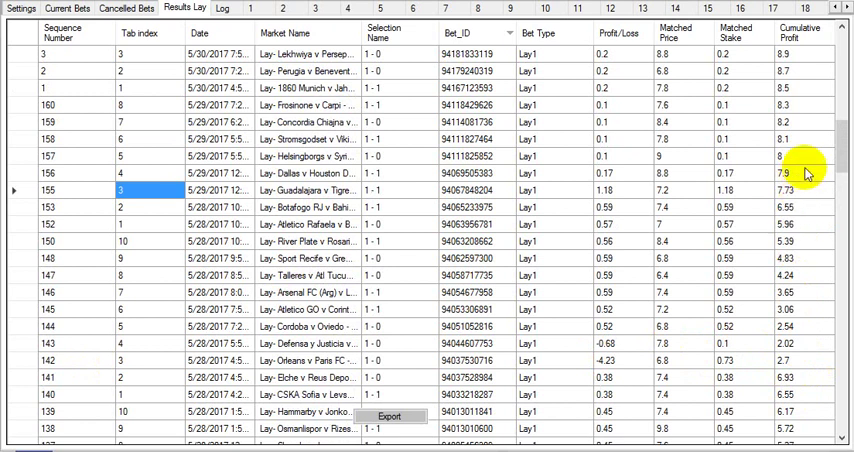
scroll(805, 175, "up", 3)
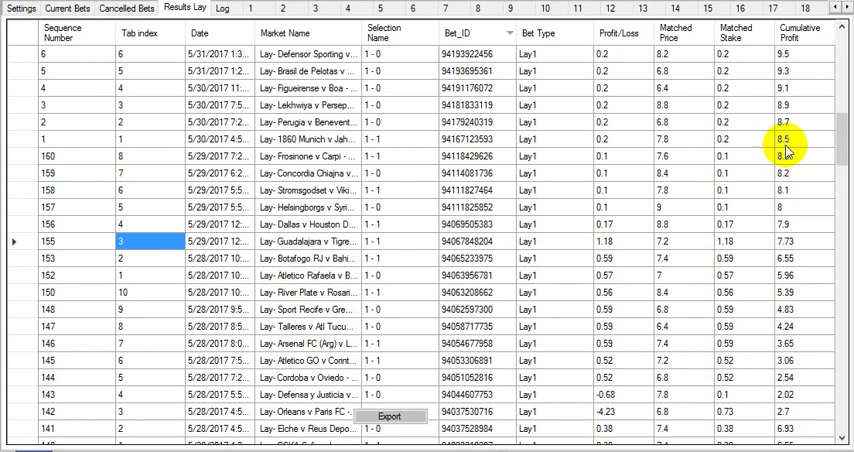
scroll(785, 150, "up", 3)
scroll(800, 130, "up", 3)
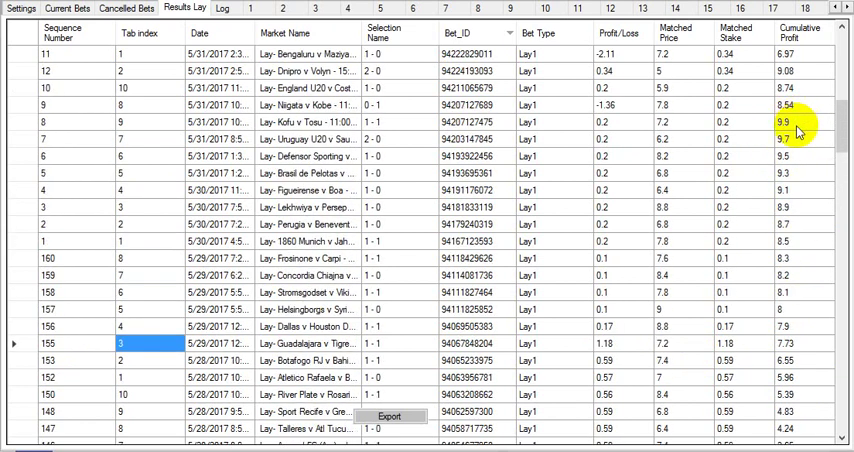
scroll(800, 130, "up", 3)
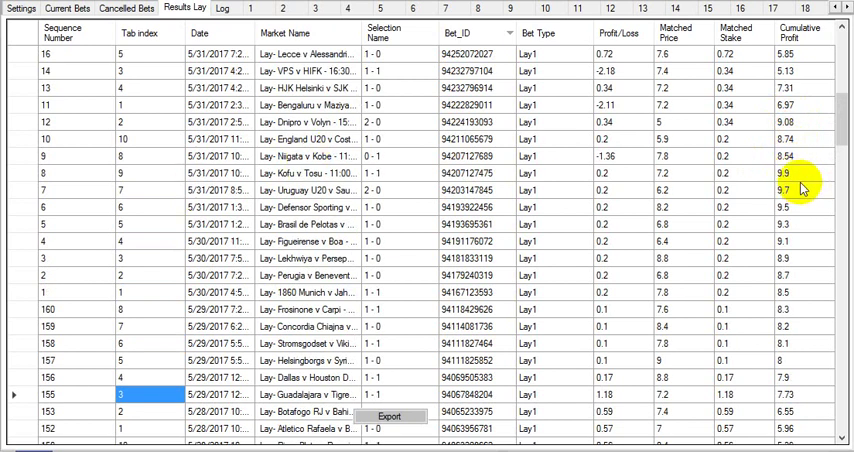
scroll(803, 188, "up", 3)
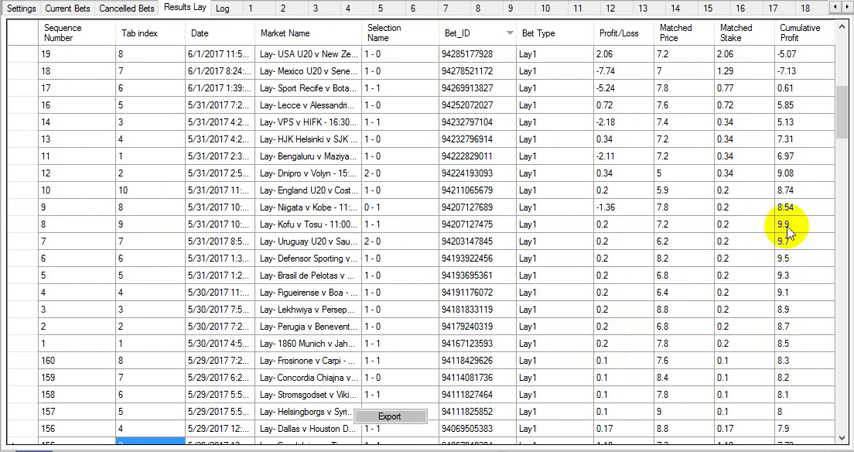
scroll(810, 238, "up", 3)
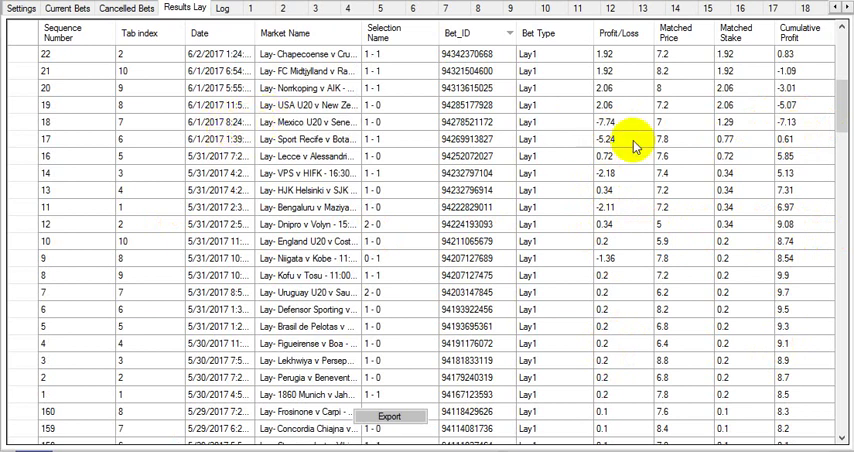
scroll(633, 143, "up", 3)
scroll(640, 205, "up", 3)
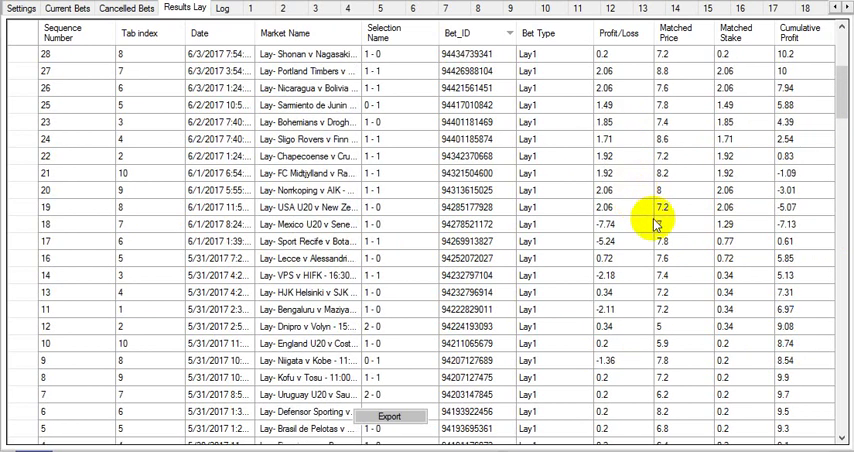
scroll(640, 205, "up", 3)
scroll(630, 250, "up", 3)
scroll(623, 258, "up", 3)
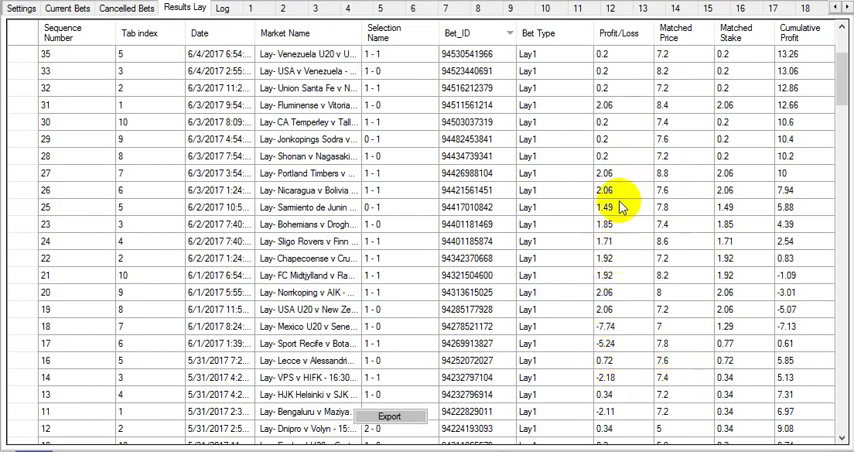
scroll(662, 140, "up", 3)
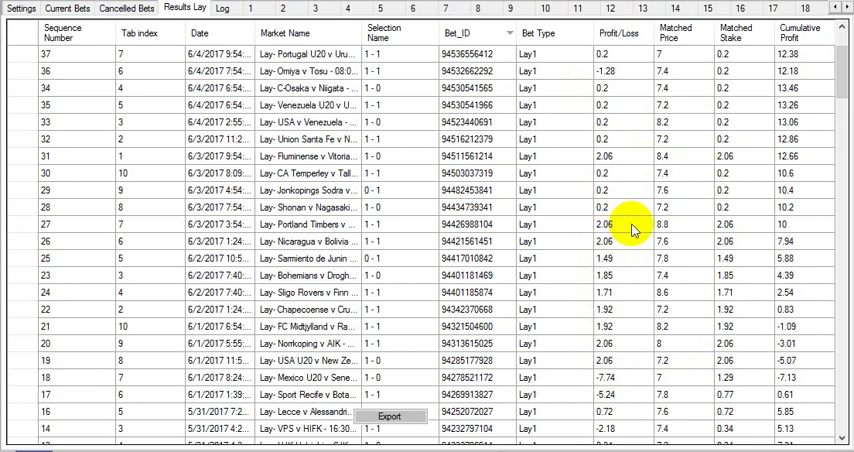
scroll(633, 232, "up", 3)
scroll(636, 233, "up", 3)
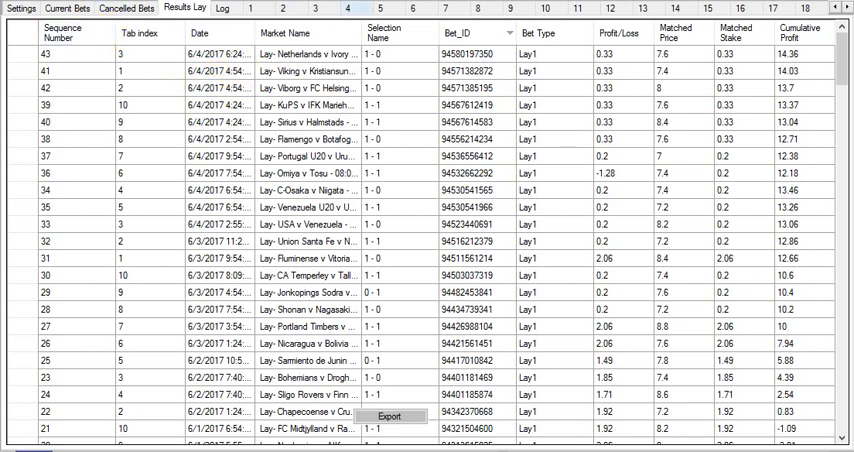
left_click(67, 8)
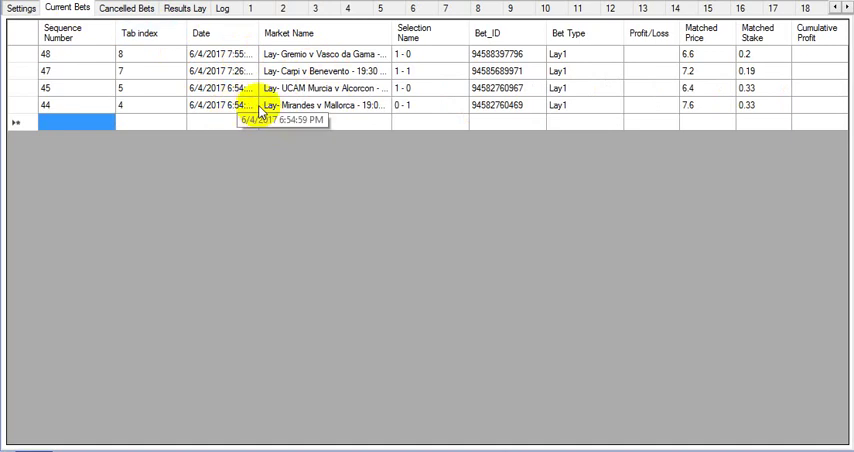
left_click(184, 8)
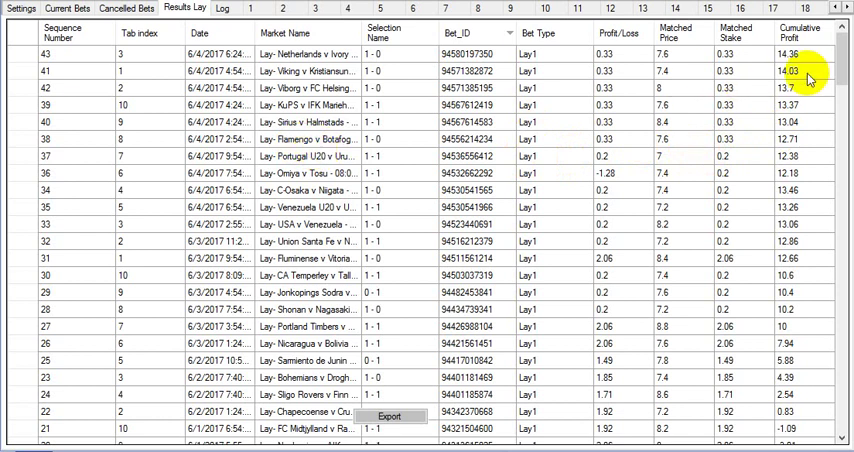
left_click(120, 8)
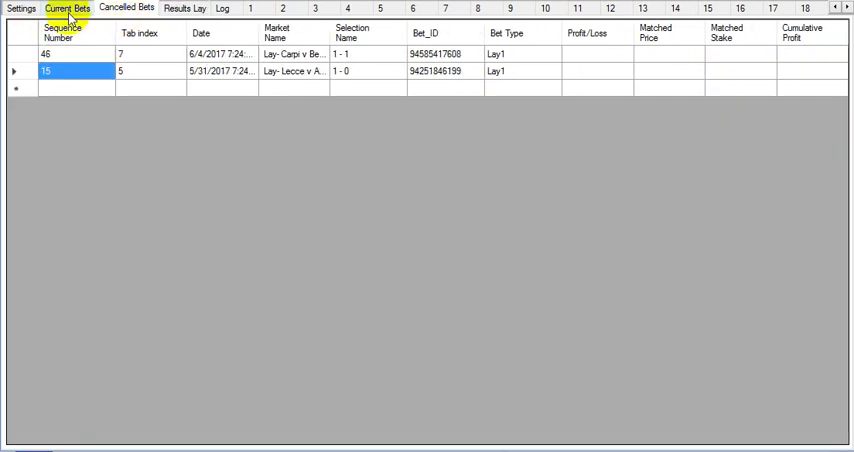
left_click(68, 8)
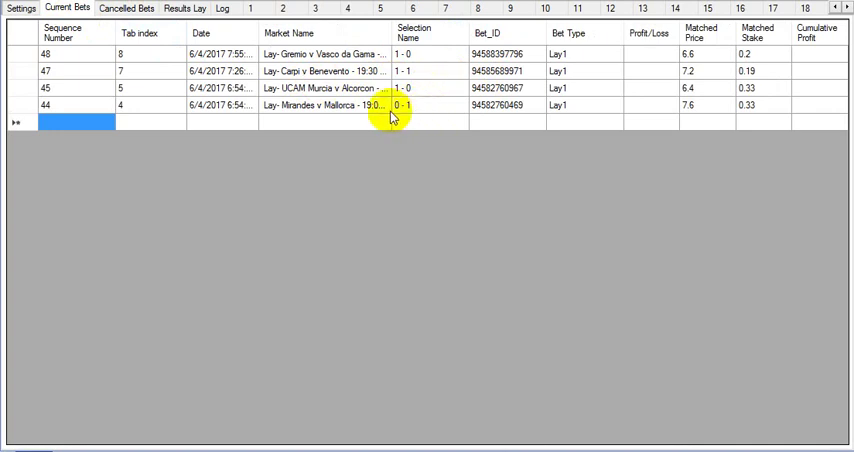
left_click(185, 8)
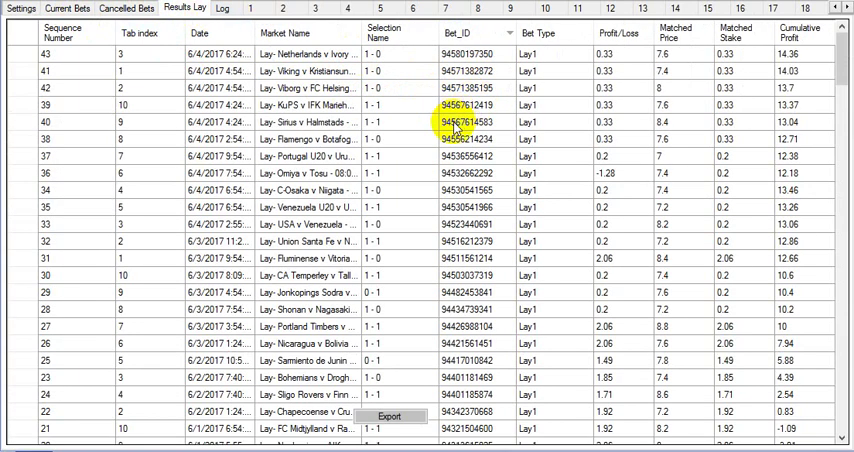